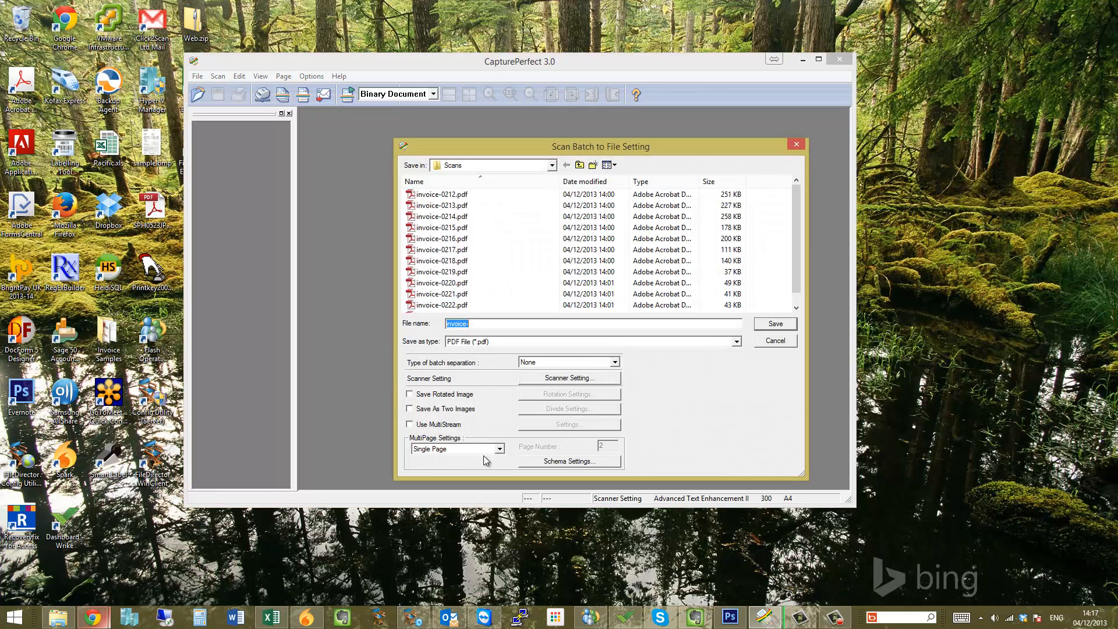
# - Set the batch to save as Multi Page (All Pages) and name the PDF file invoiceMulti-
pyautogui.click(473, 450)
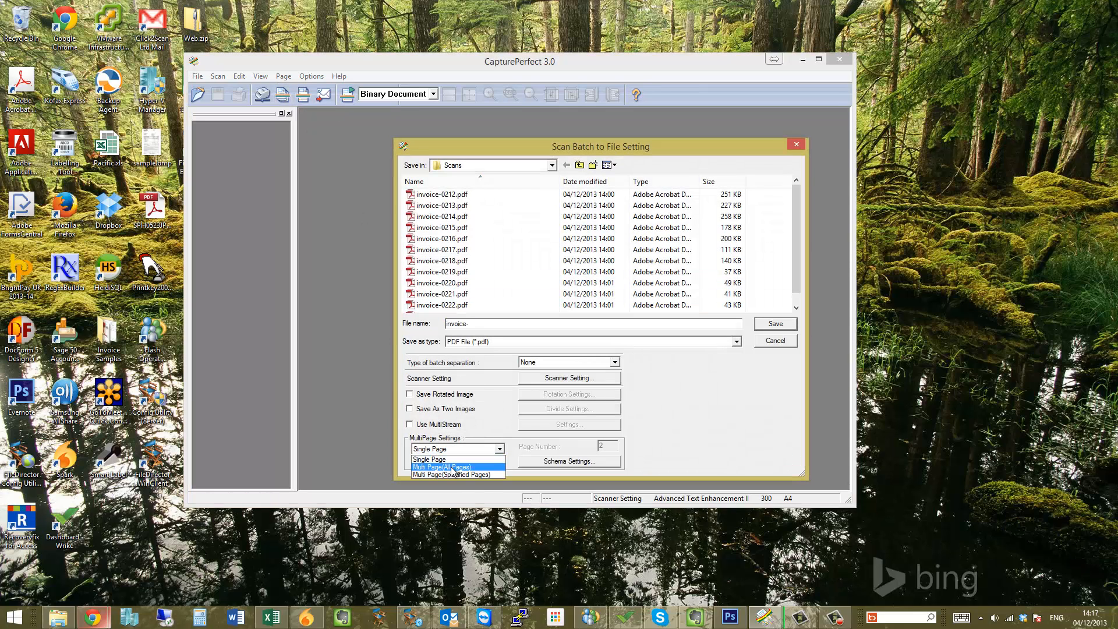
pyautogui.click(452, 468)
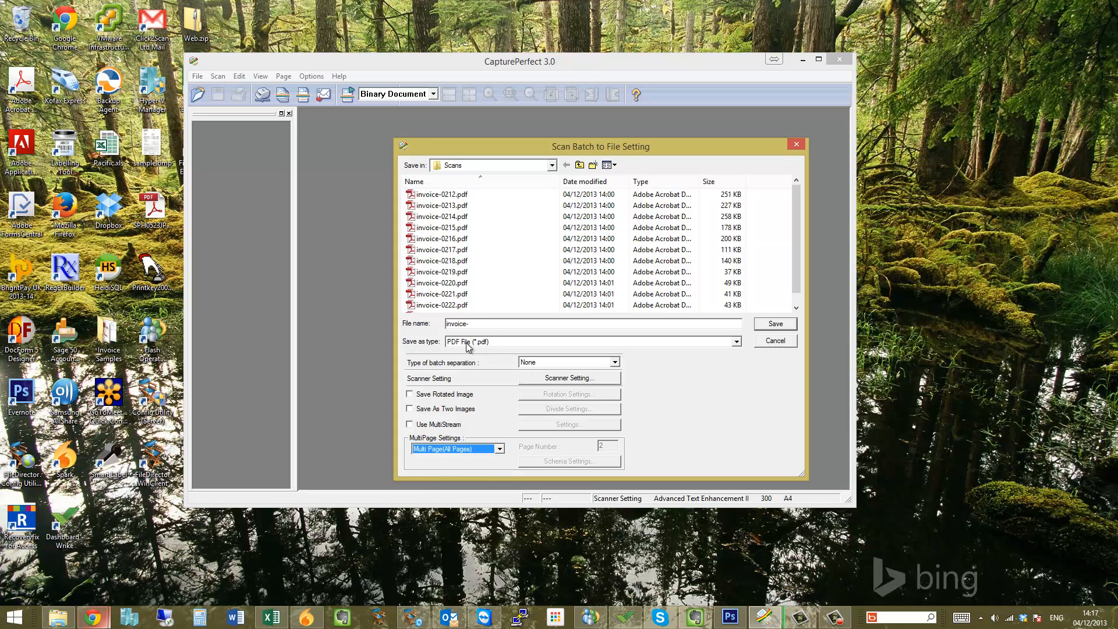
pyautogui.click(521, 320)
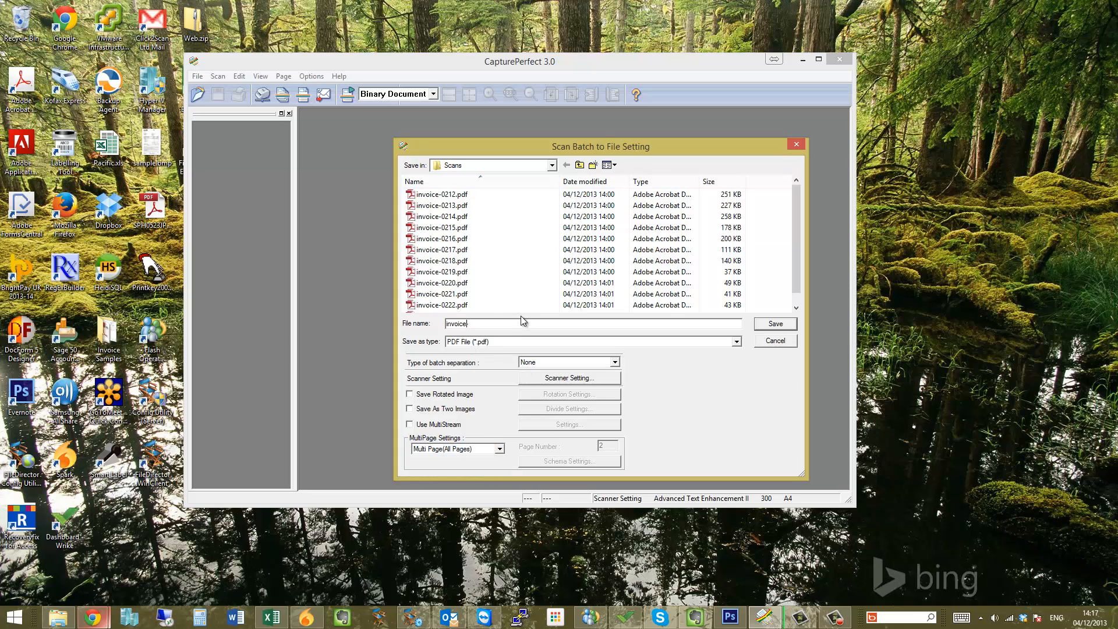
pyautogui.press('BackSpace')
pyautogui.write('Multi-')
# - Select Advanced Text Enhancement II as the scanner color mode, scan the batch to file and stop scanning
pyautogui.click(568, 381)
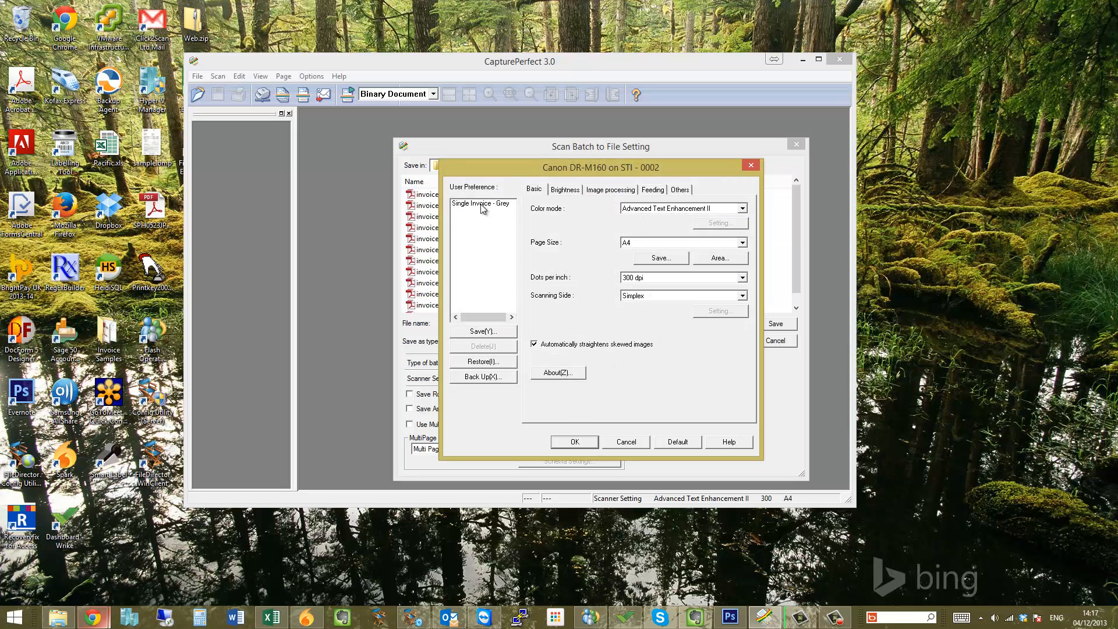
pyautogui.click(633, 210)
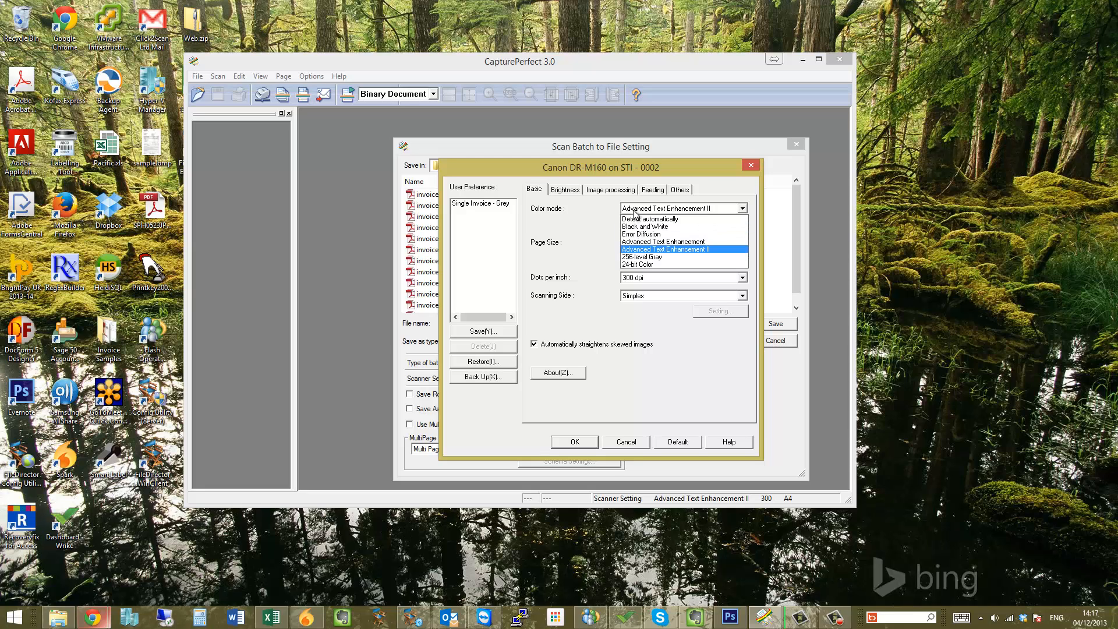
pyautogui.click(643, 252)
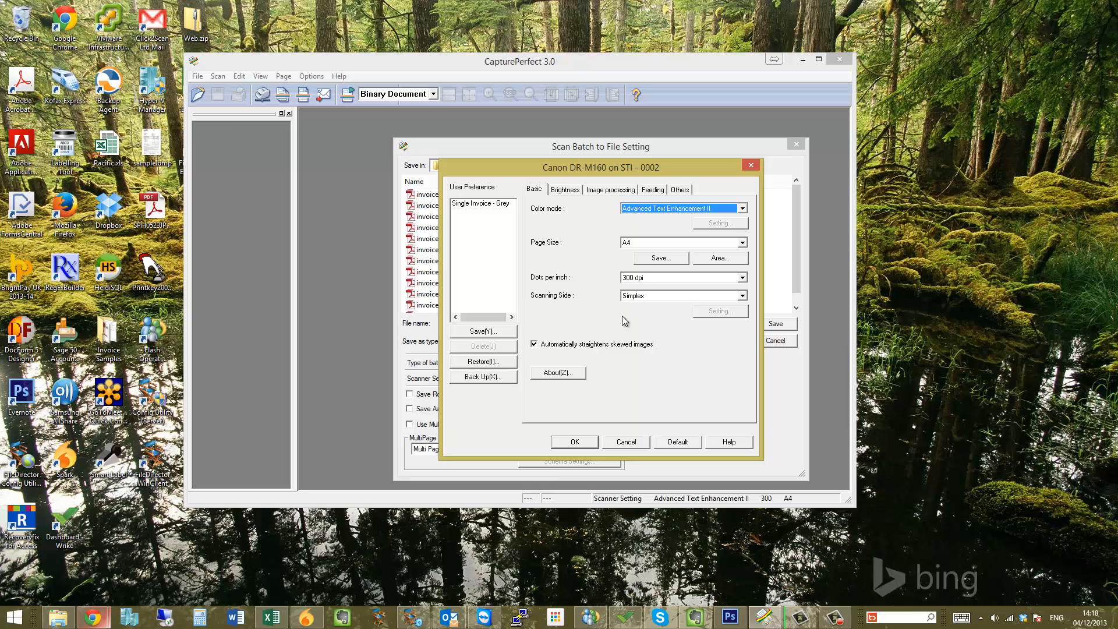
pyautogui.click(575, 441)
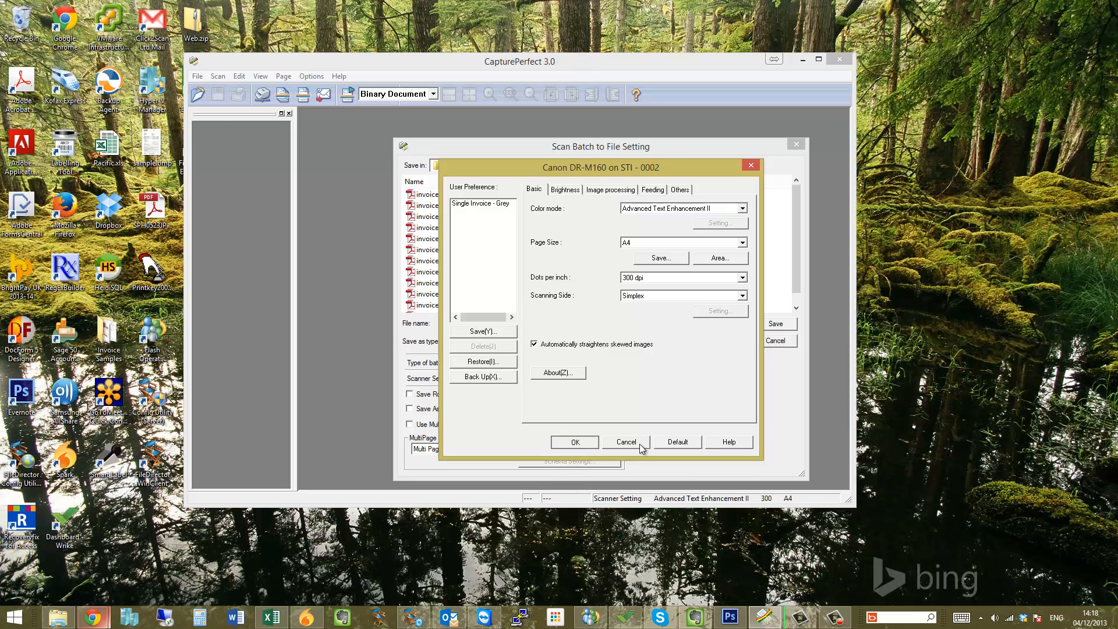
pyautogui.click(774, 325)
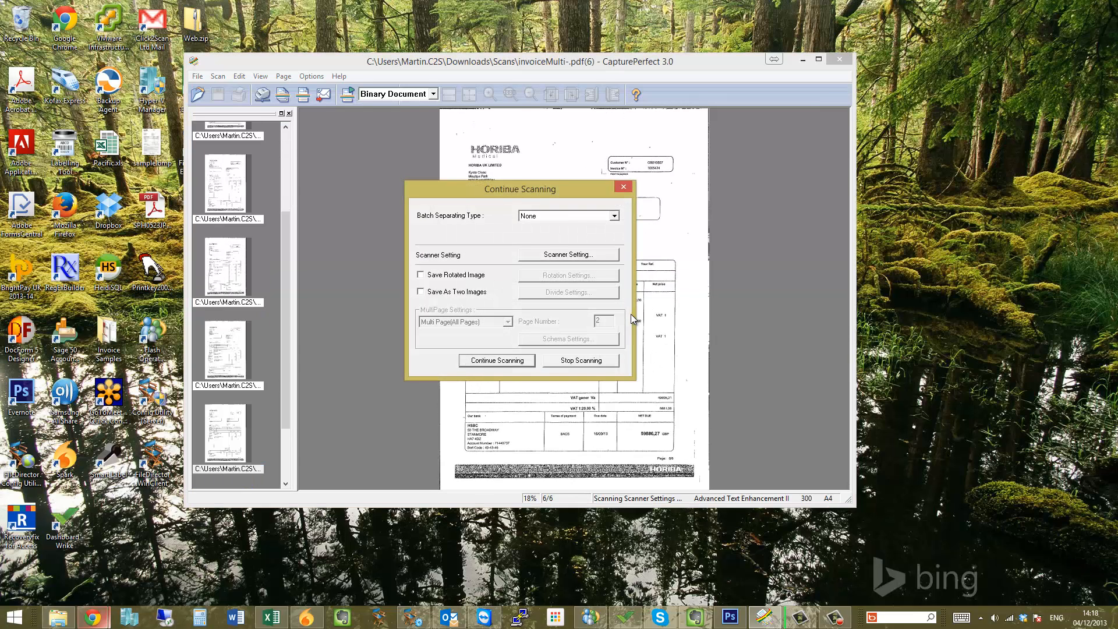
pyautogui.click(567, 361)
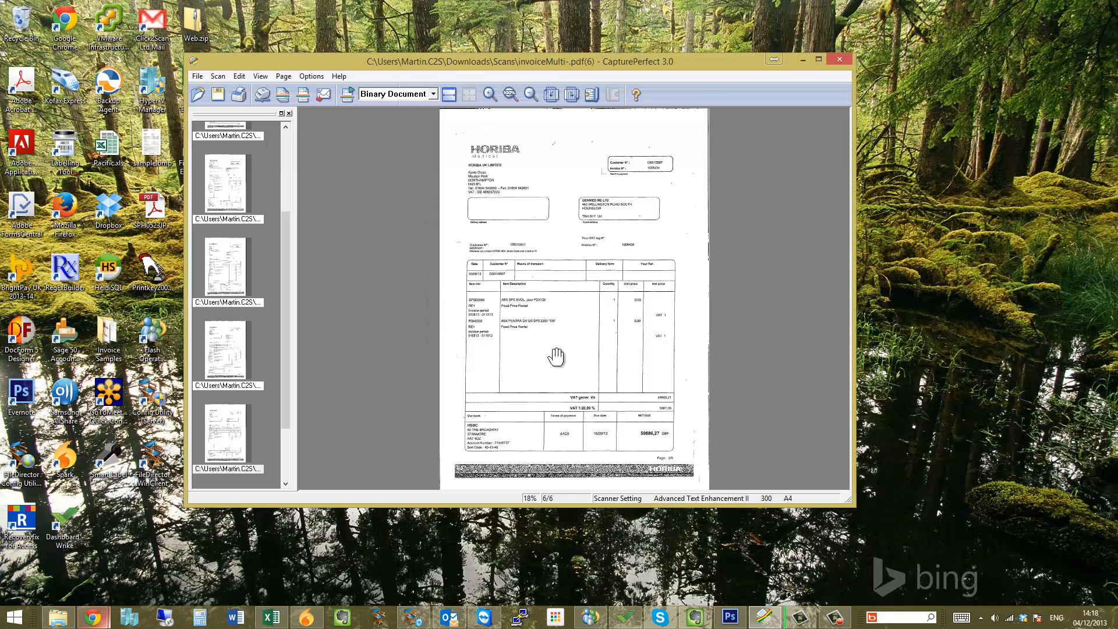
# - Maximize the window and review the scanned pages from the first through the fourth
pyautogui.click(818, 59)
pyautogui.click(302, 37)
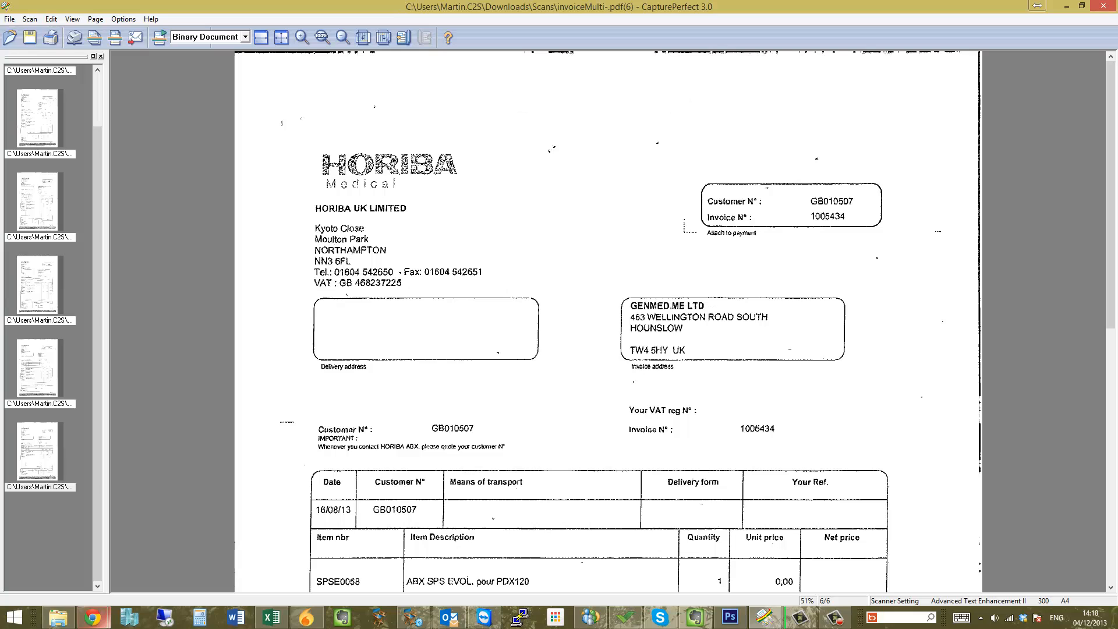
pyautogui.moveTo(94, 220); pyautogui.dragTo(64, 138)
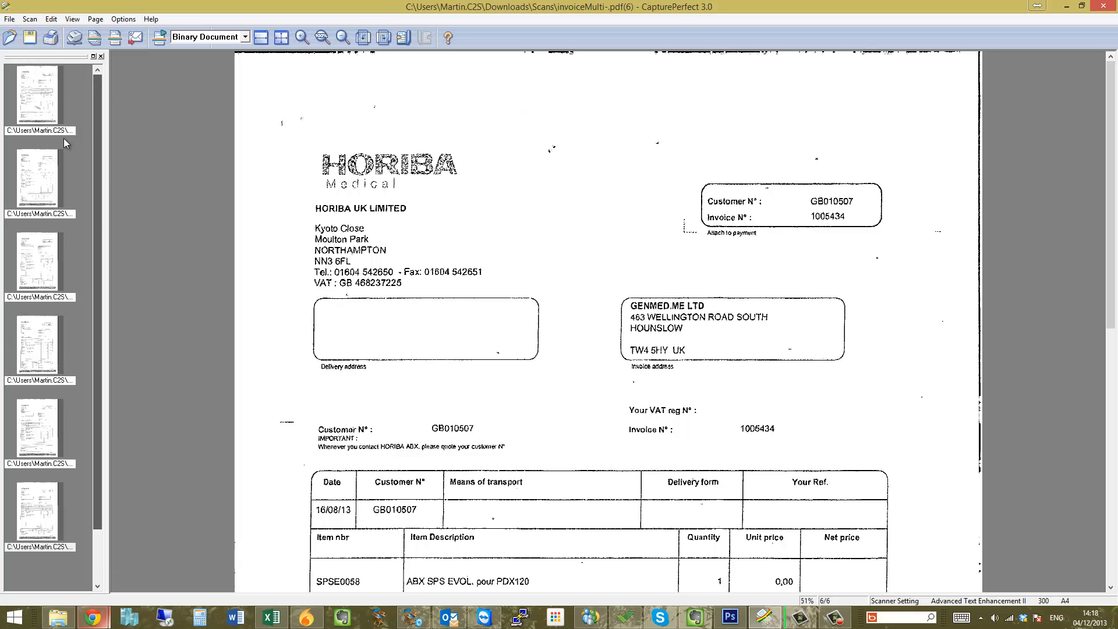
pyautogui.click(32, 108)
pyautogui.click(32, 169)
pyautogui.click(39, 246)
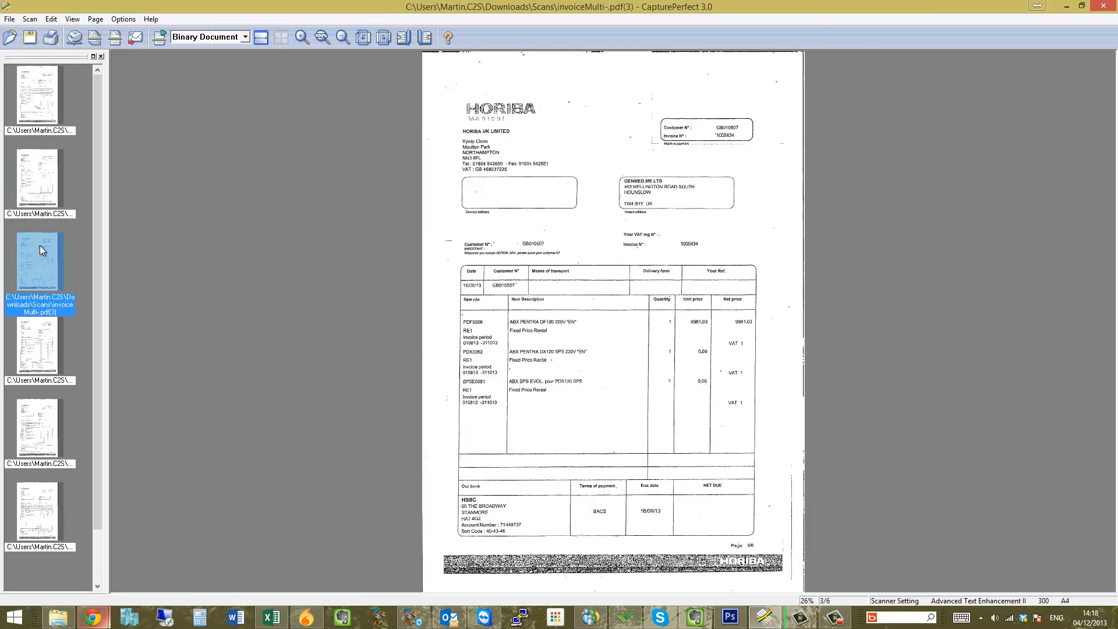
pyautogui.click(40, 342)
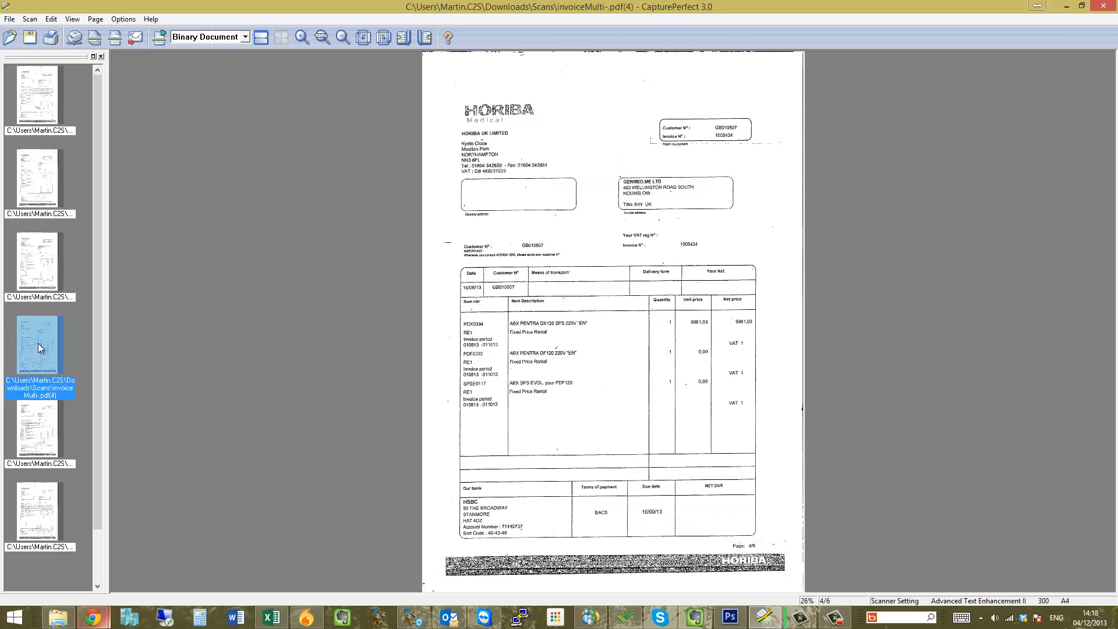
# - Replace the fourth page with a new scan using the Advanced Text Enhancement color mode
pyautogui.rightClick(38, 348)
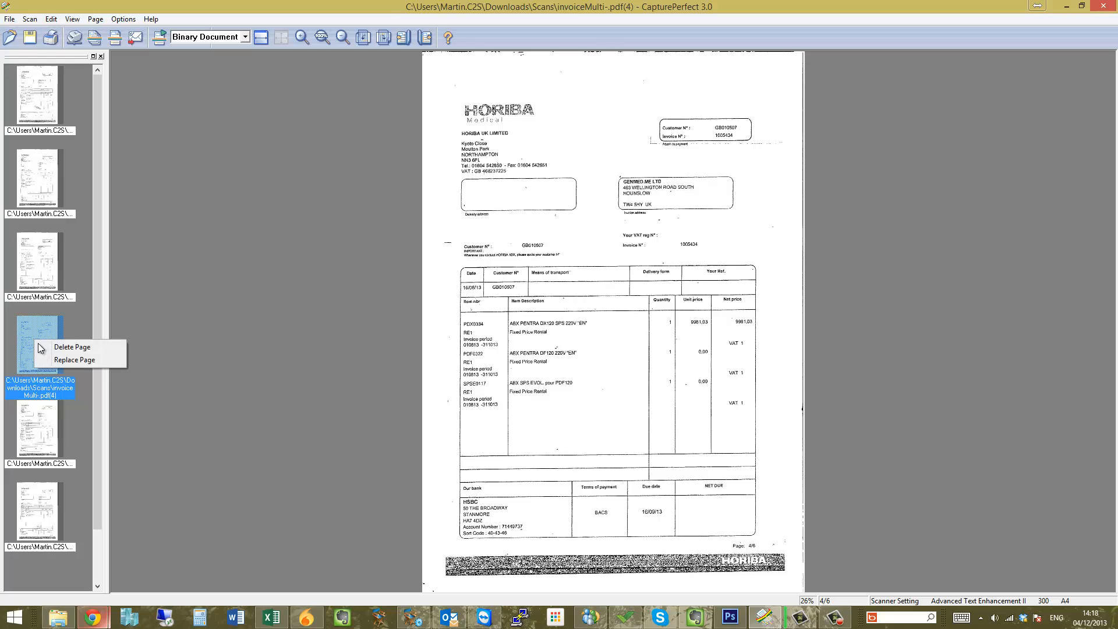
pyautogui.click(35, 328)
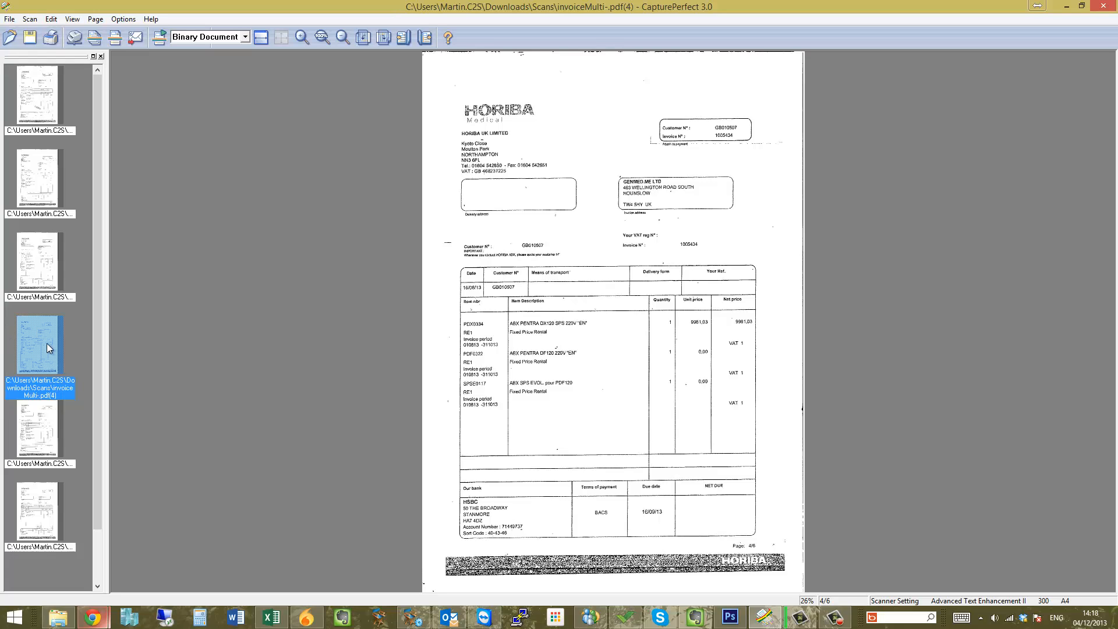
pyautogui.rightClick(45, 340)
pyautogui.click(82, 360)
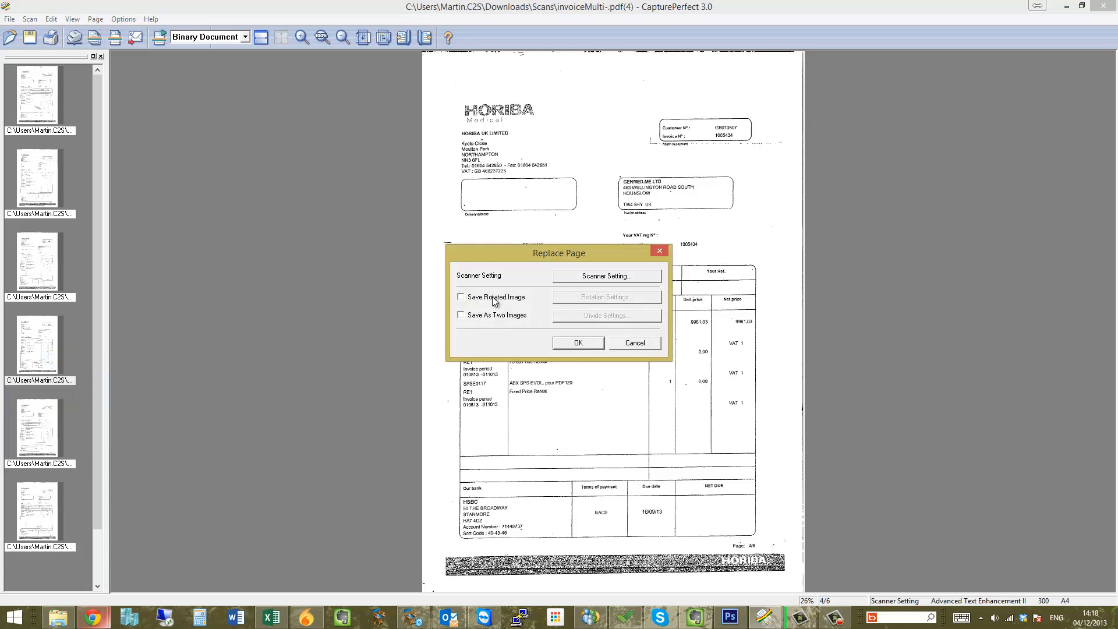
pyautogui.click(595, 278)
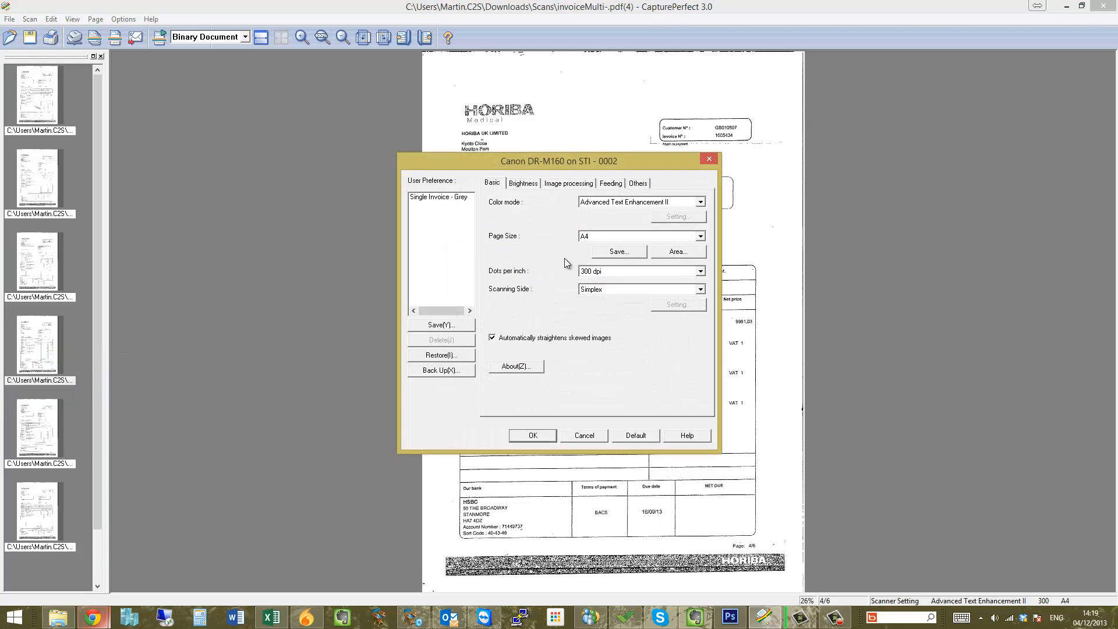
pyautogui.click(605, 202)
pyautogui.click(607, 236)
pyautogui.click(541, 437)
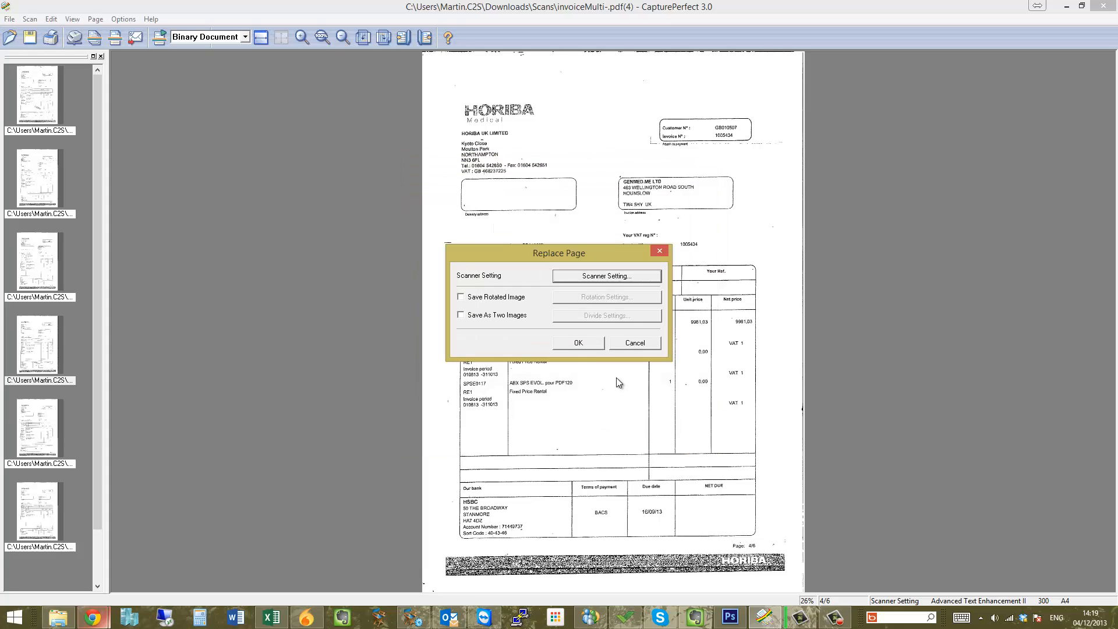
pyautogui.click(589, 344)
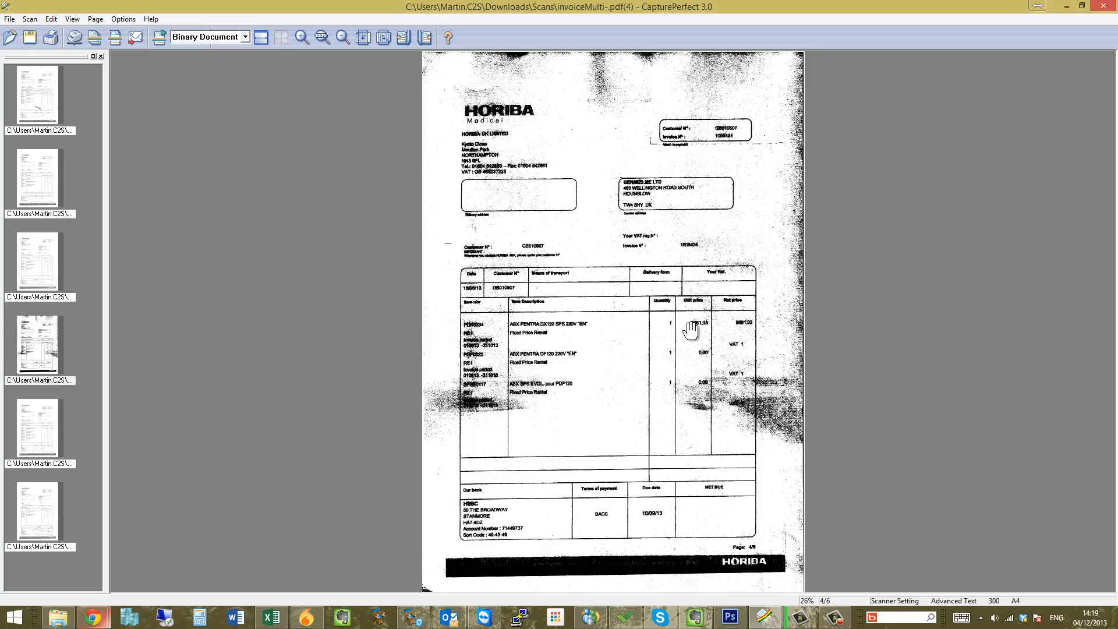
# - Delete the fifth page from the scanned invoice document
pyautogui.click(43, 354)
pyautogui.click(47, 414)
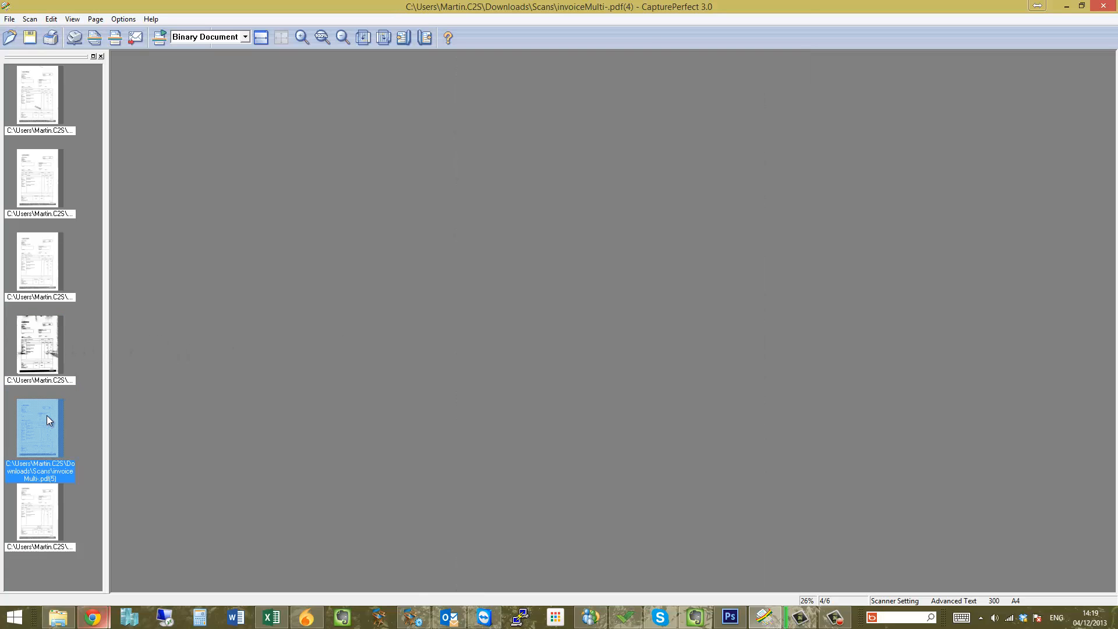
pyautogui.rightClick(46, 415)
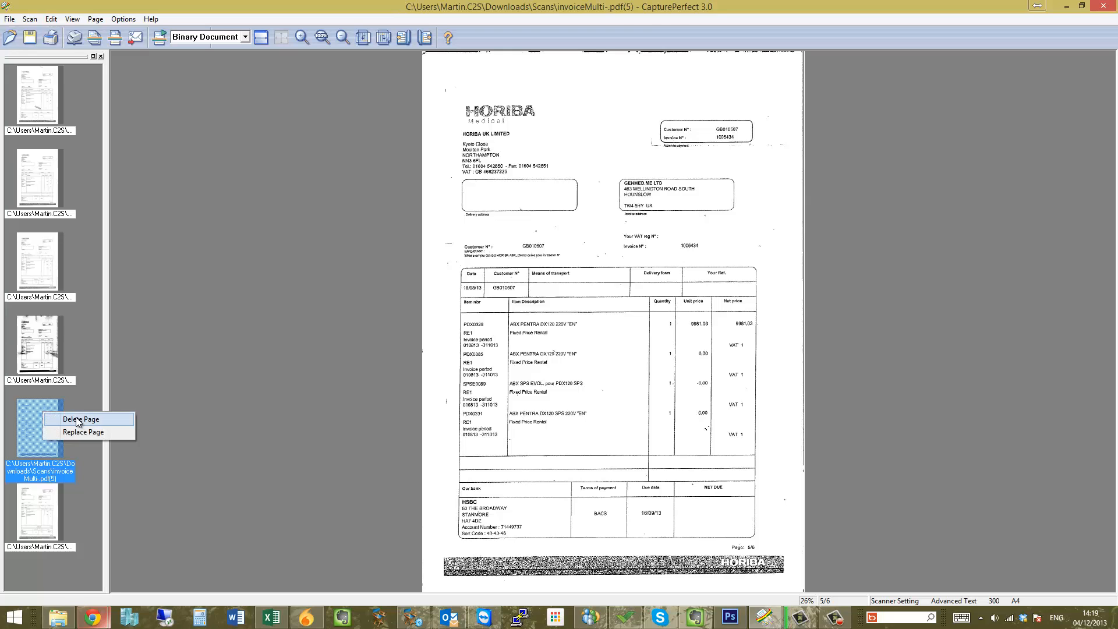
pyautogui.click(82, 418)
pyautogui.click(542, 334)
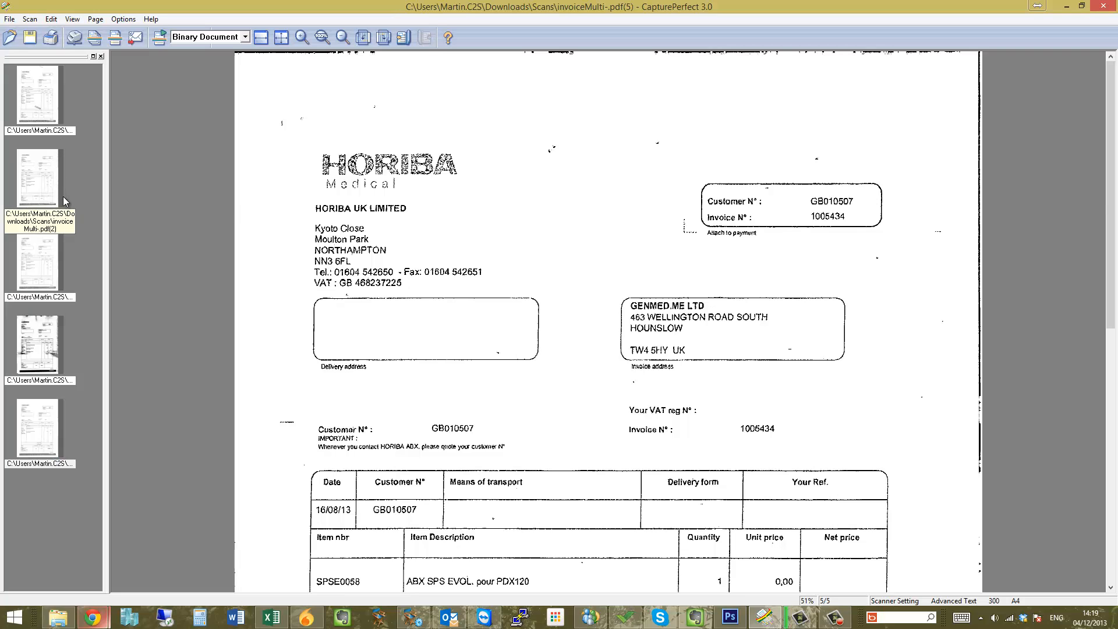
# - Rotate the last page left in 90° steps and turn it 90° right to bring it upright
pyautogui.click(45, 425)
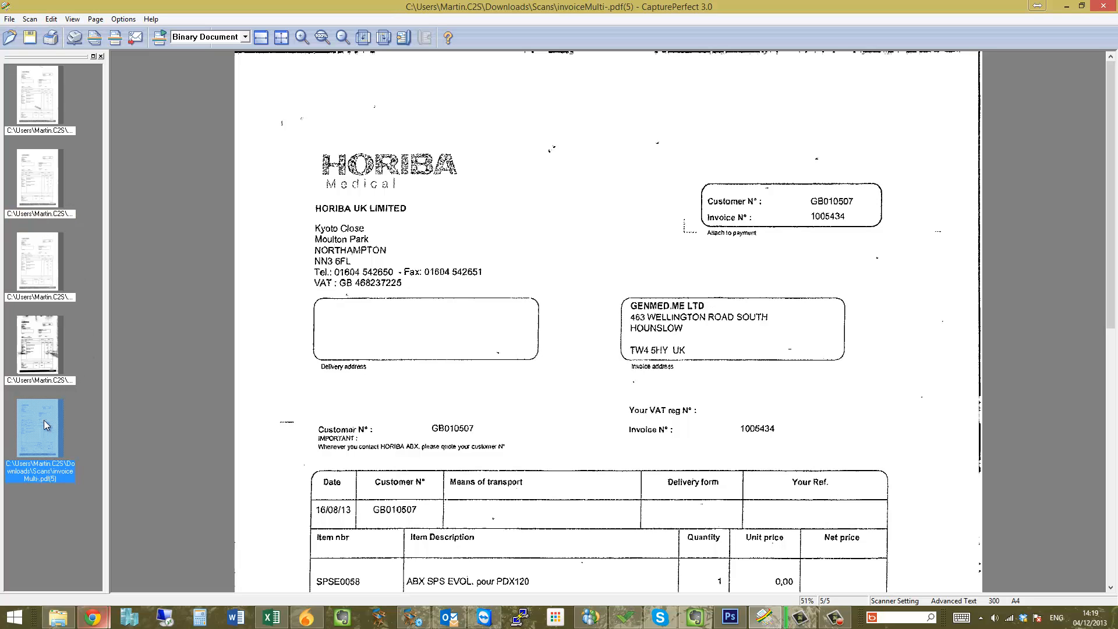
pyautogui.rightClick(45, 424)
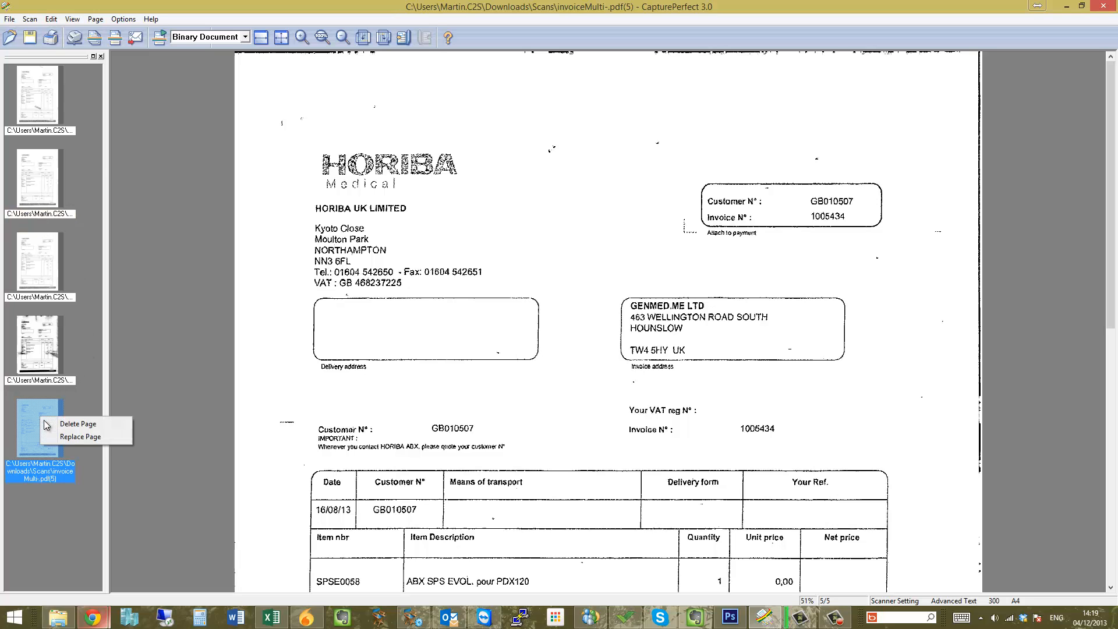
pyautogui.click(368, 40)
pyautogui.click(369, 38)
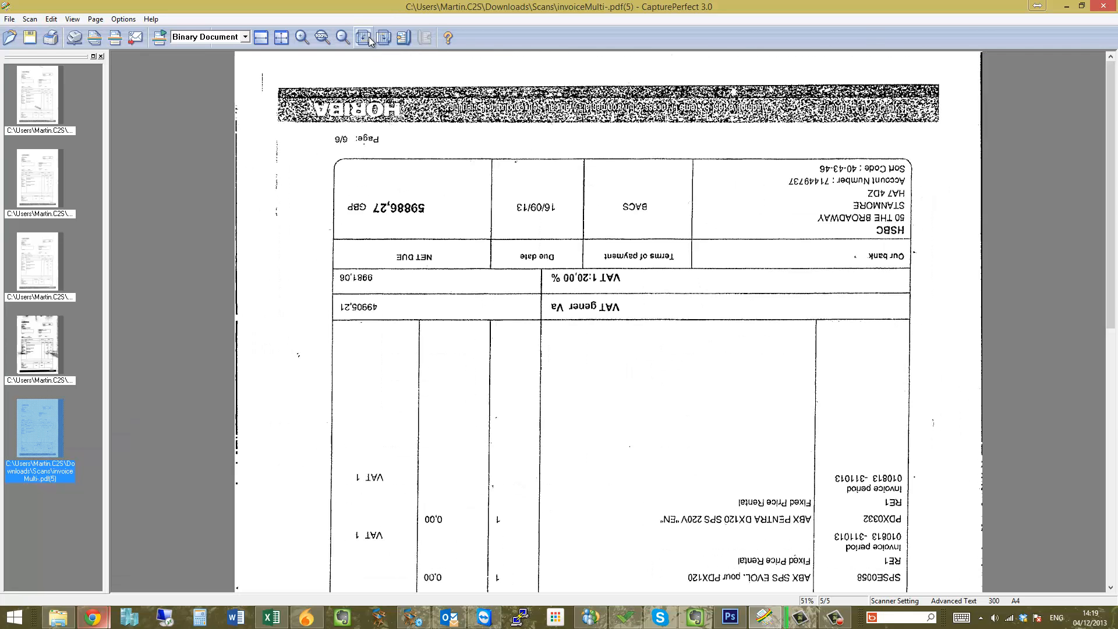
pyautogui.click(370, 37)
pyautogui.click(369, 37)
pyautogui.click(370, 37)
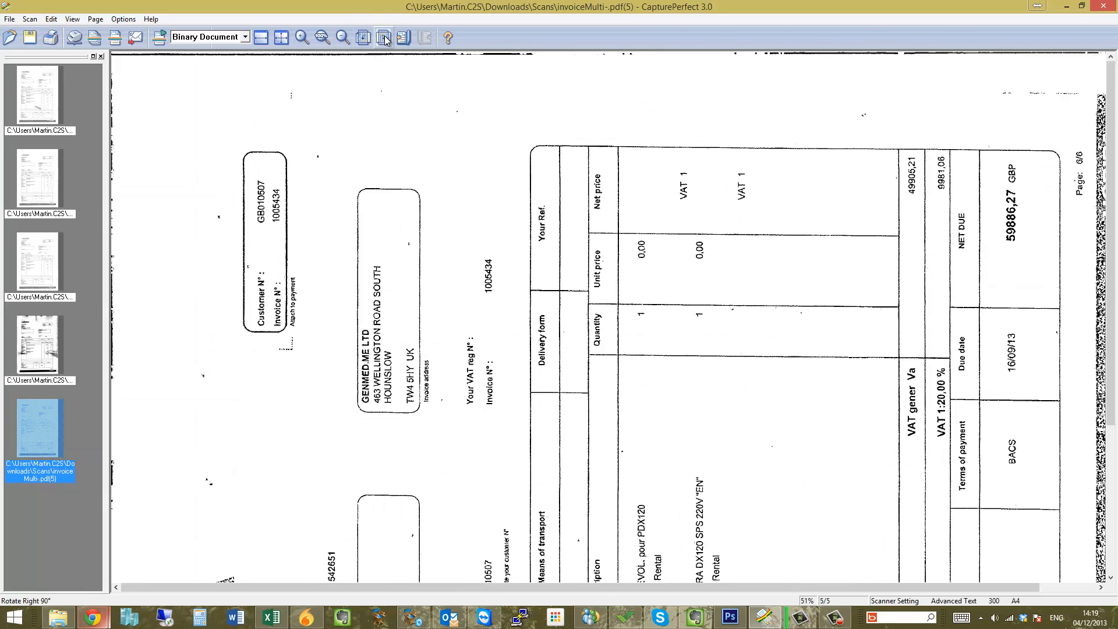
pyautogui.click(384, 38)
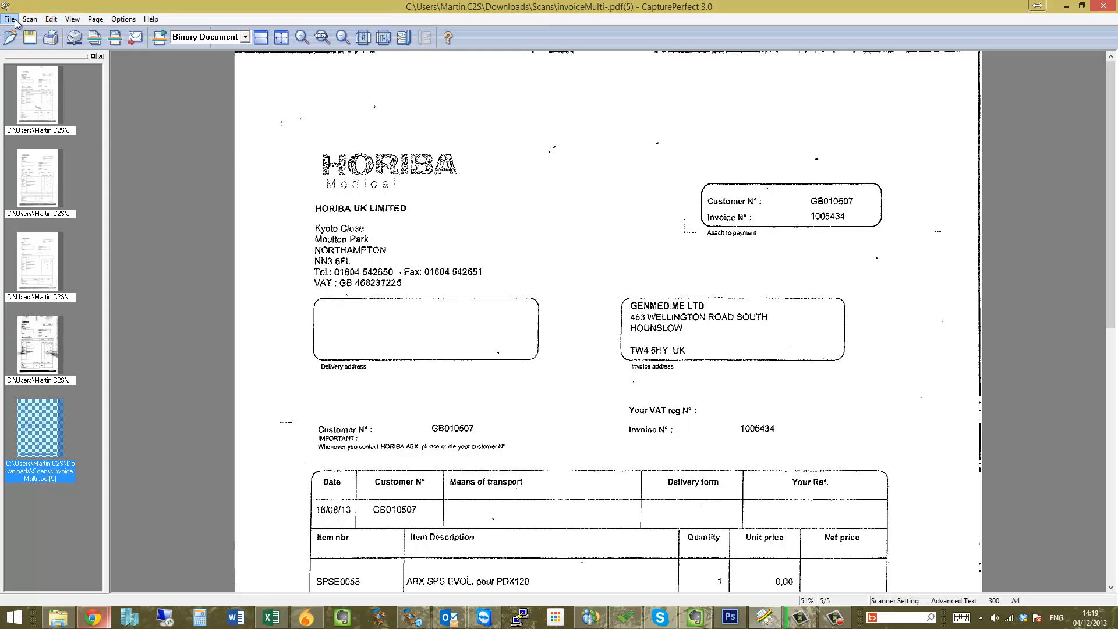
# - Close the scanned document and save its changes
pyautogui.click(10, 19)
pyautogui.click(33, 61)
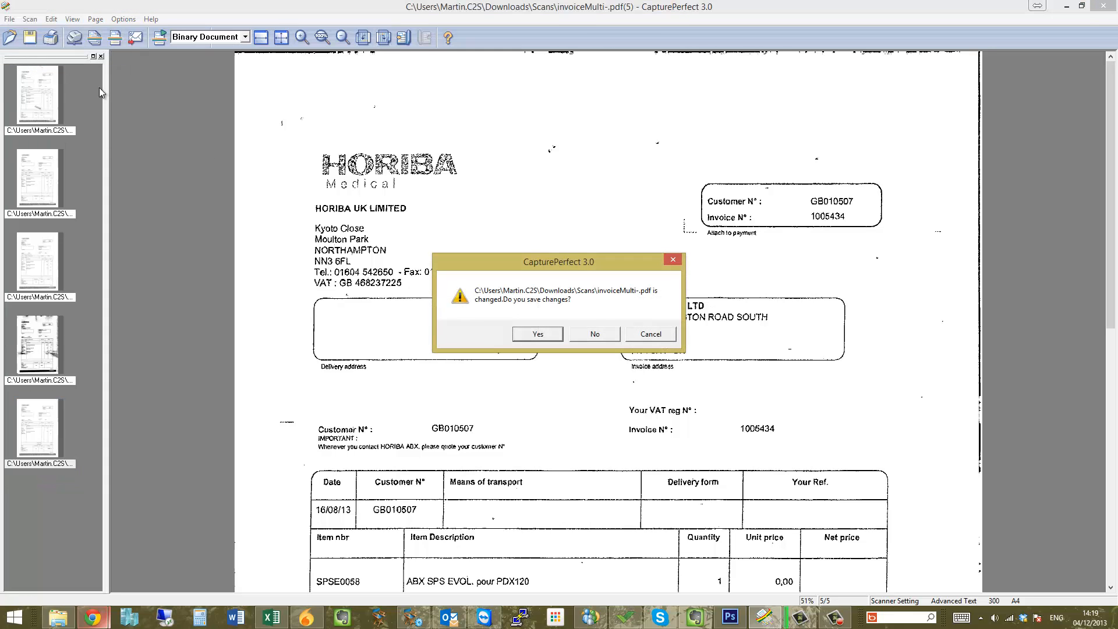
pyautogui.click(544, 336)
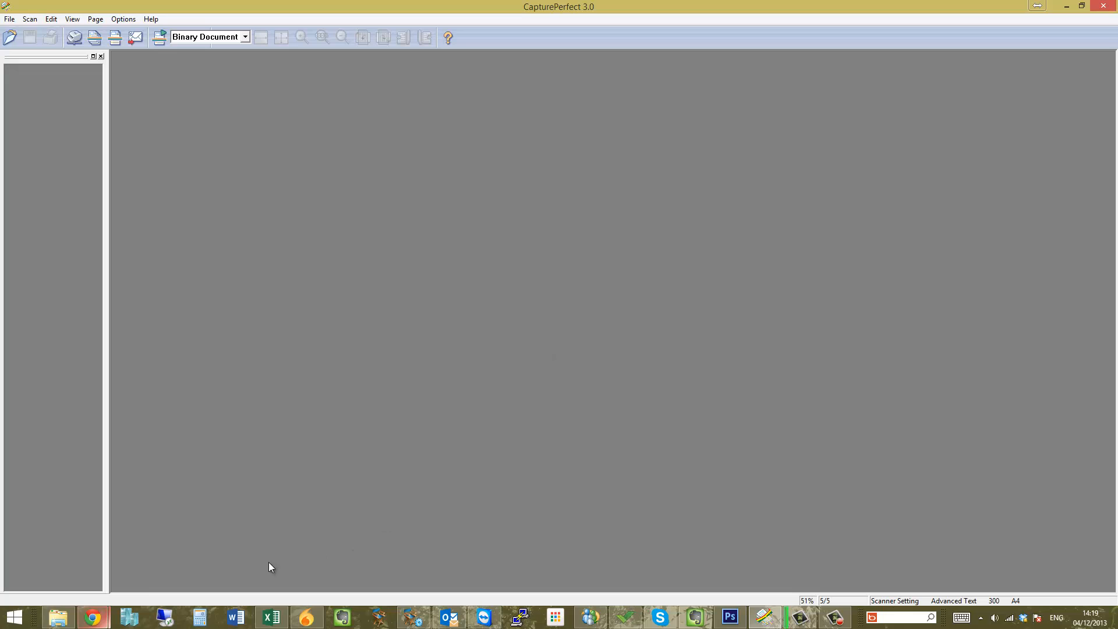
# - Switch to File Explorer and open invoiceMulti-.pdf from the Scans folder in Downloads
pyautogui.click(57, 617)
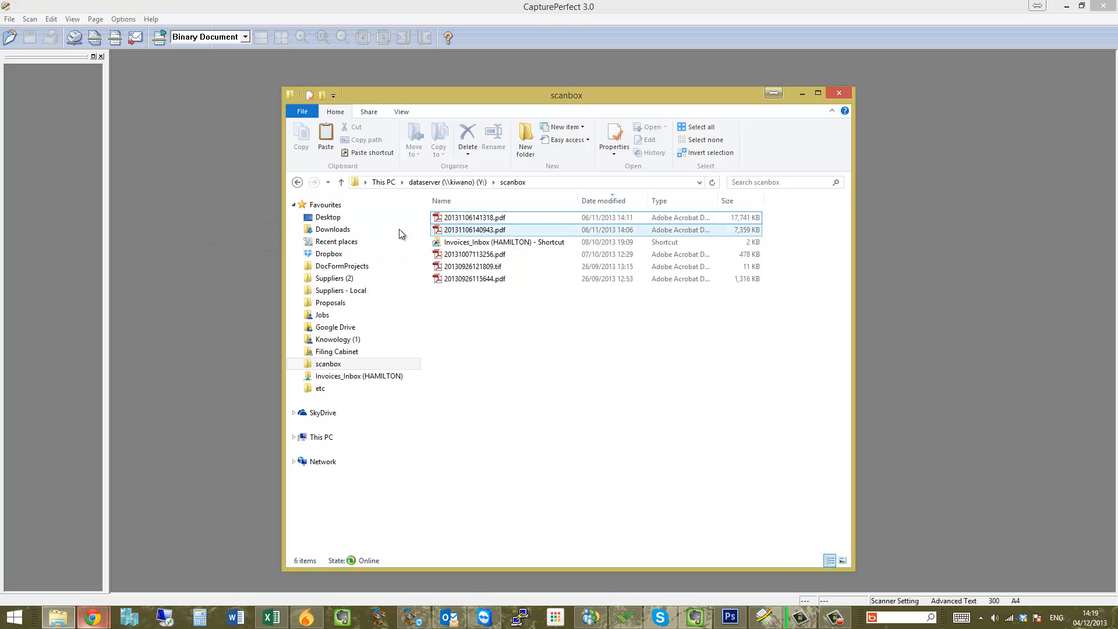
pyautogui.click(329, 229)
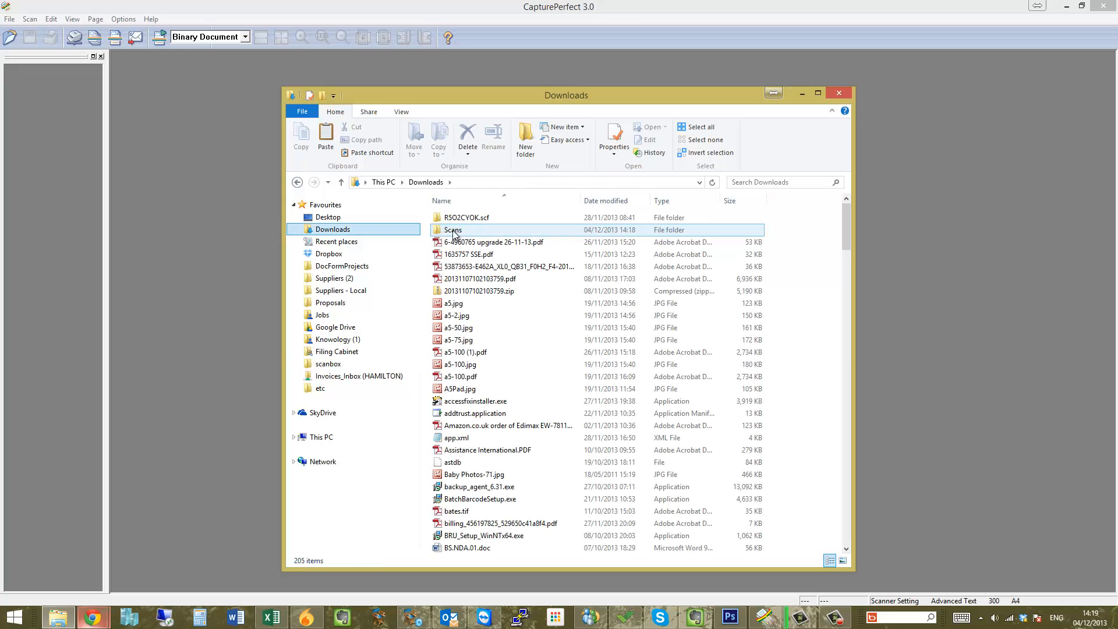
pyautogui.doubleClick(482, 230)
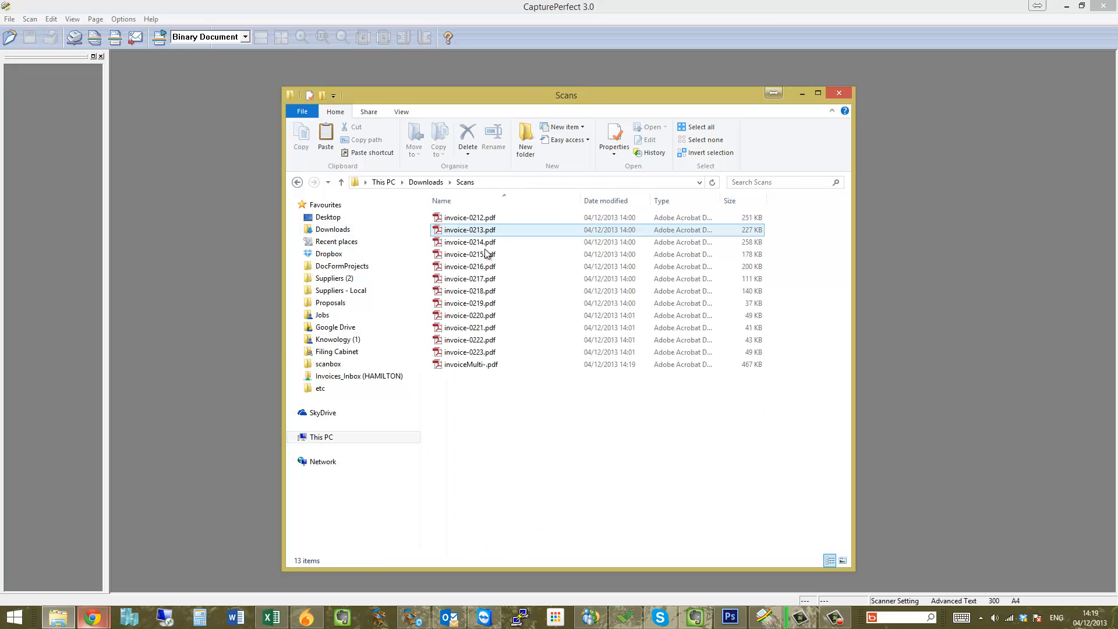
pyautogui.click(465, 364)
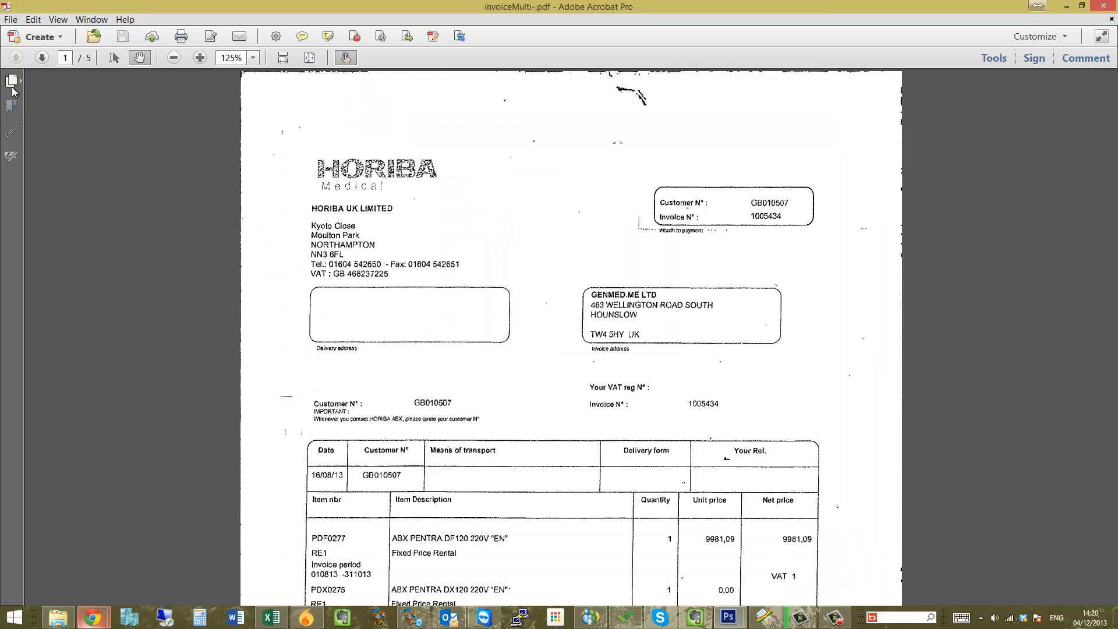
# - Show the PDF's page thumbnails and check the replaced fourth page and the final page
pyautogui.click(12, 87)
pyautogui.click(102, 432)
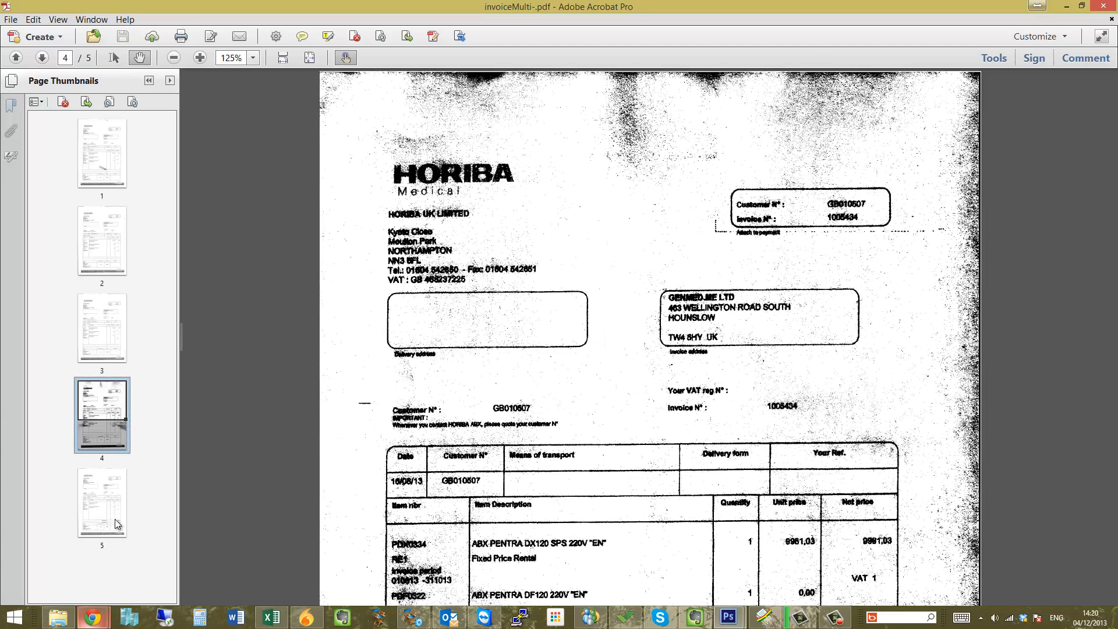
pyautogui.press('Down')
pyautogui.click(90, 446)
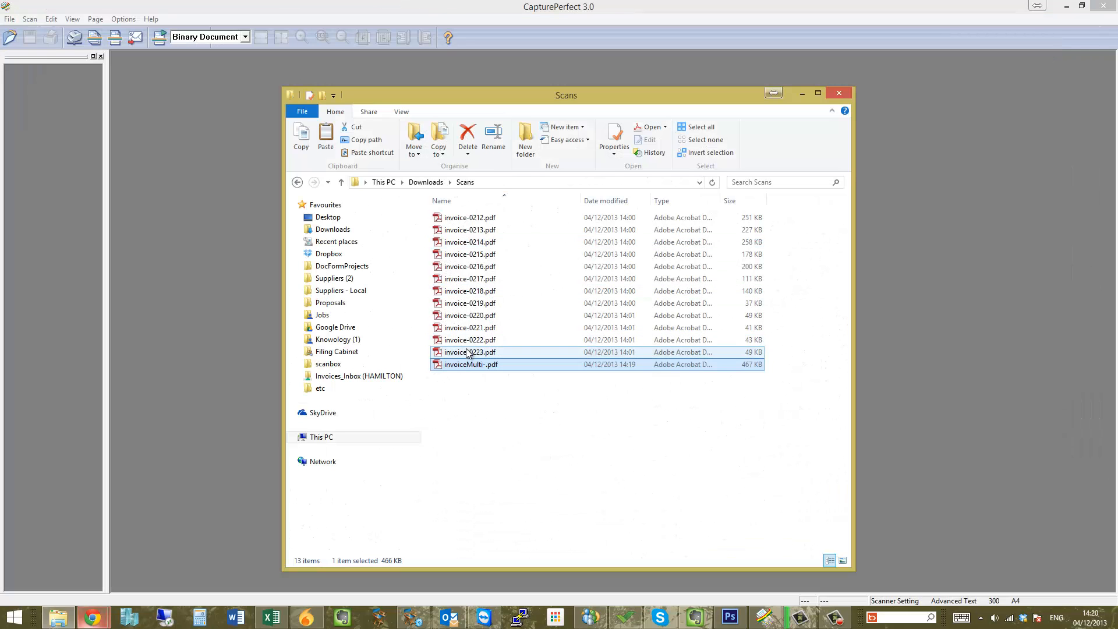
# - Return to invoiceMulti-.pdf in the Scans folder and go to the scanbox folder on the data server
pyautogui.rightClick(469, 364)
pyautogui.click(494, 294)
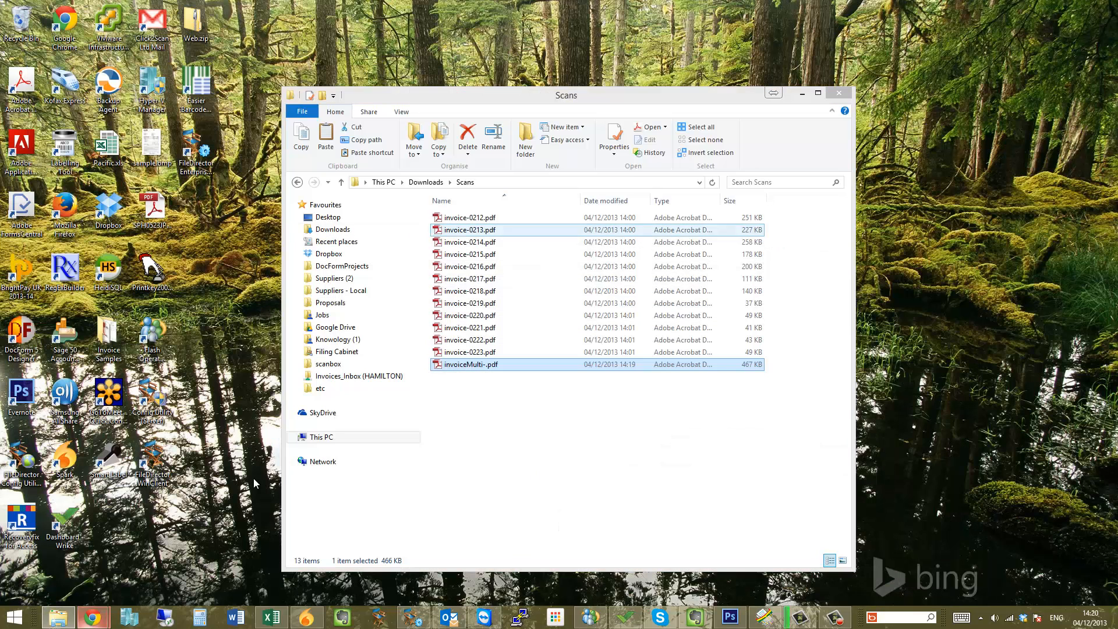
pyautogui.click(330, 366)
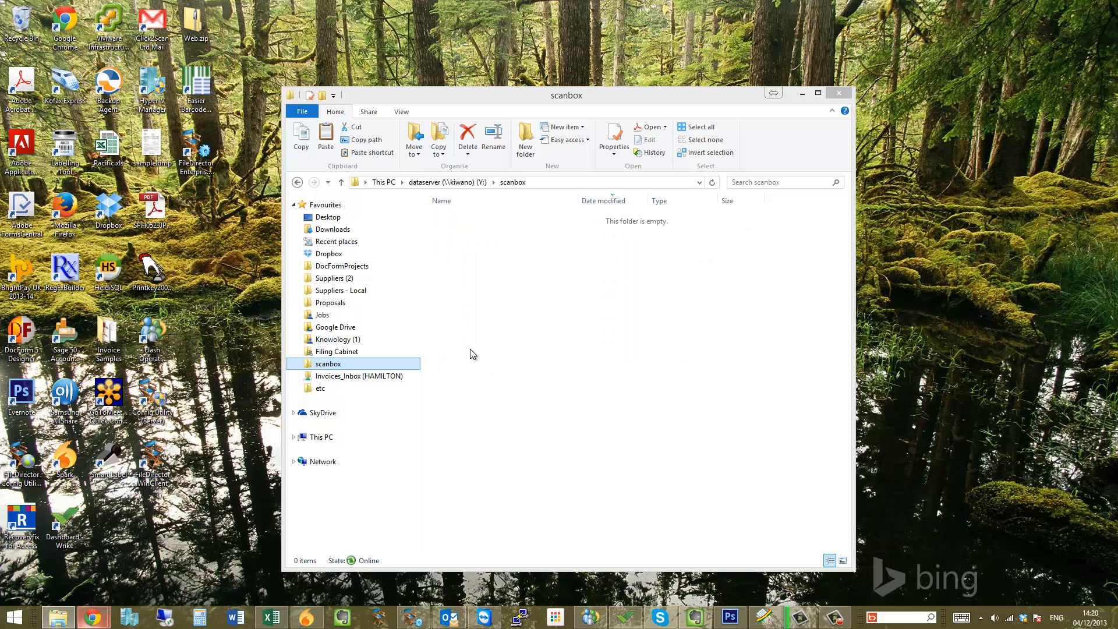